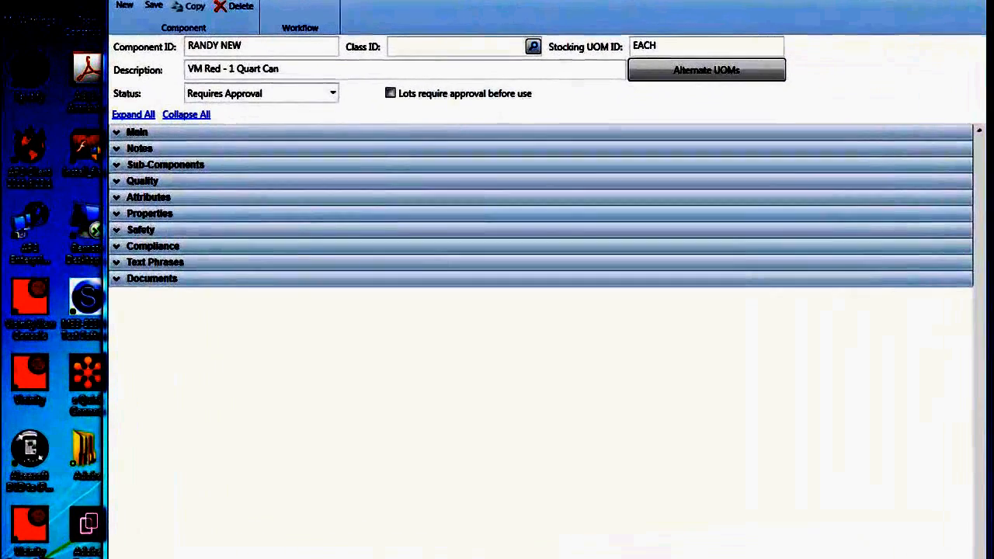
Step: Place the Quick Access Toolbar below the ribbon through its customization options
left_click(290, 34)
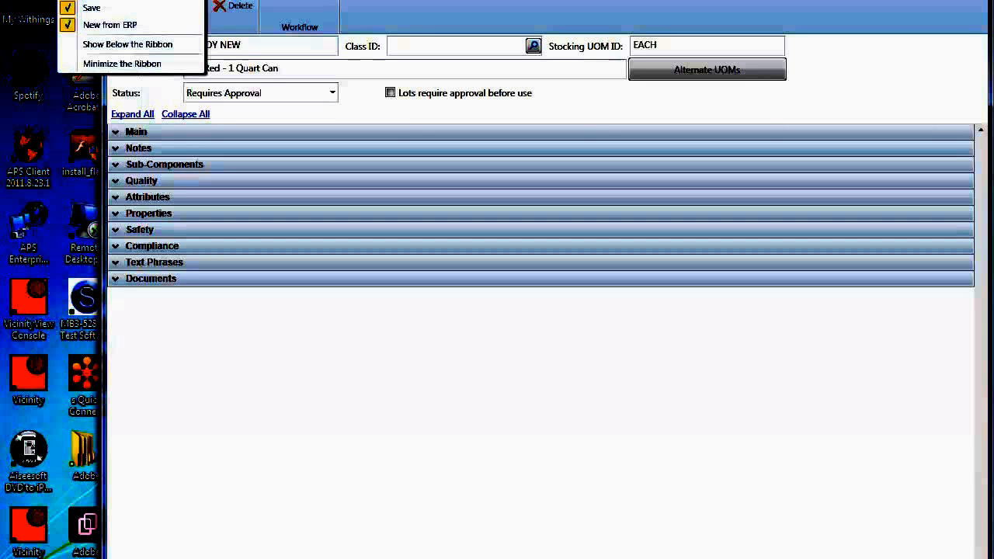
key("Escape")
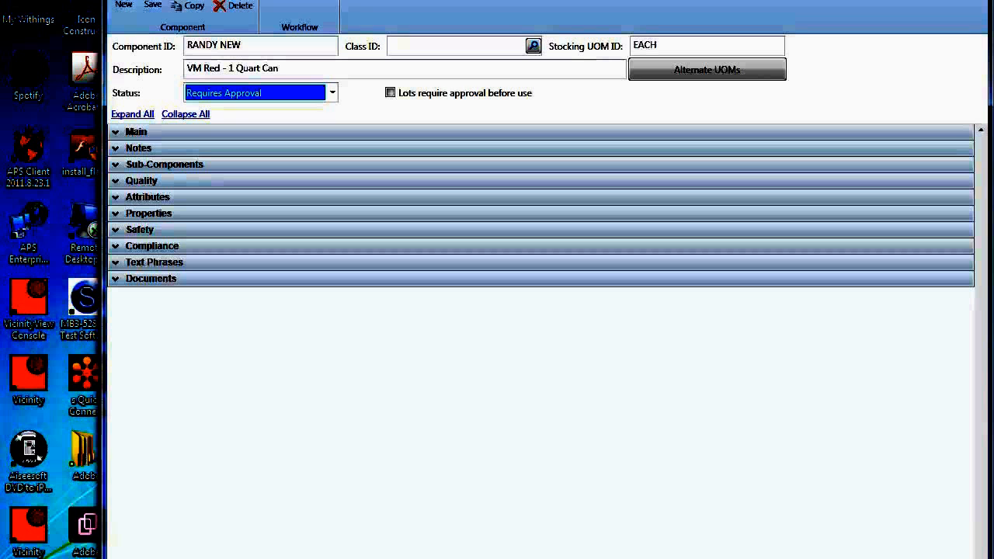
left_click(184, 1)
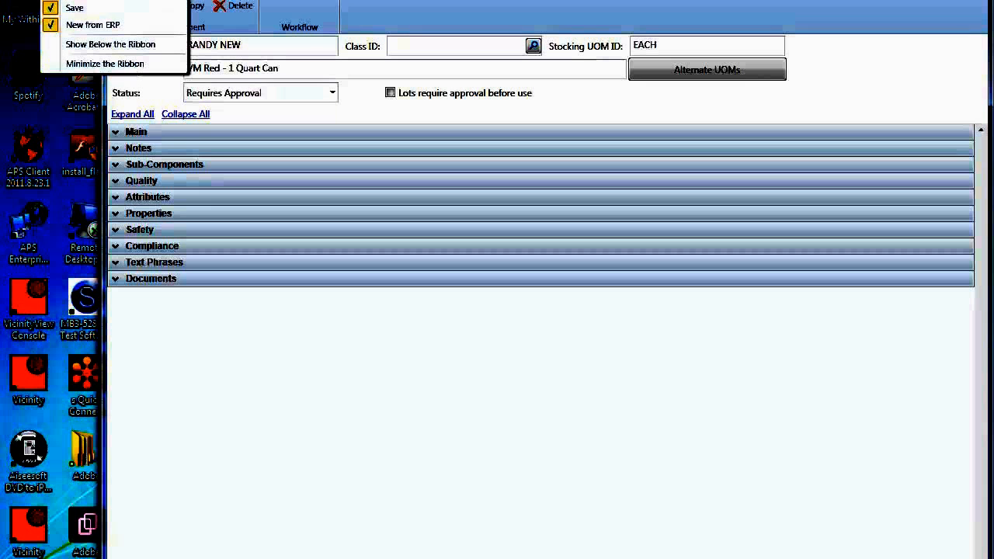
key("Escape")
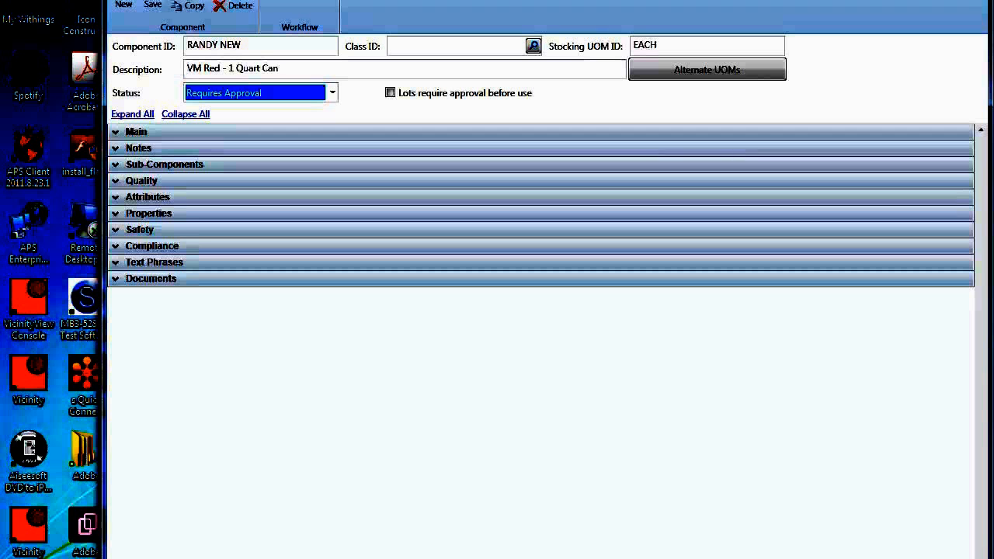
left_click(184, 1)
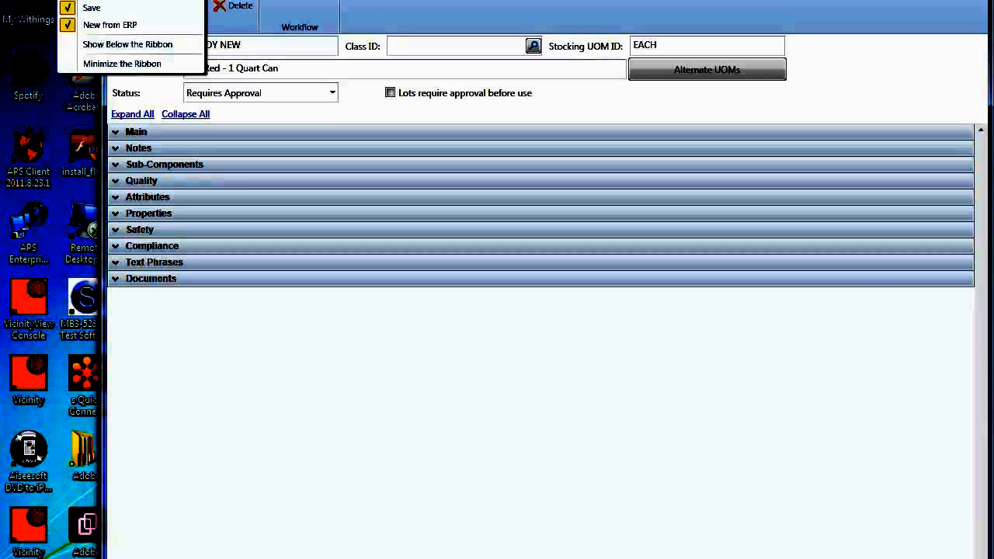
left_click(134, 44)
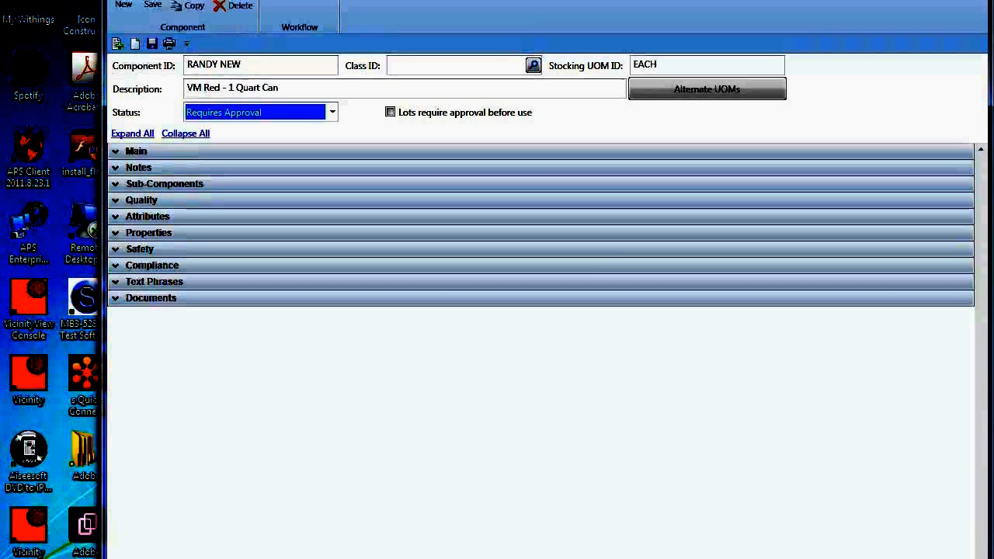
Step: Minimize and restore the ribbon, and return the Quick Access Toolbar to its place above it
left_click(187, 44)
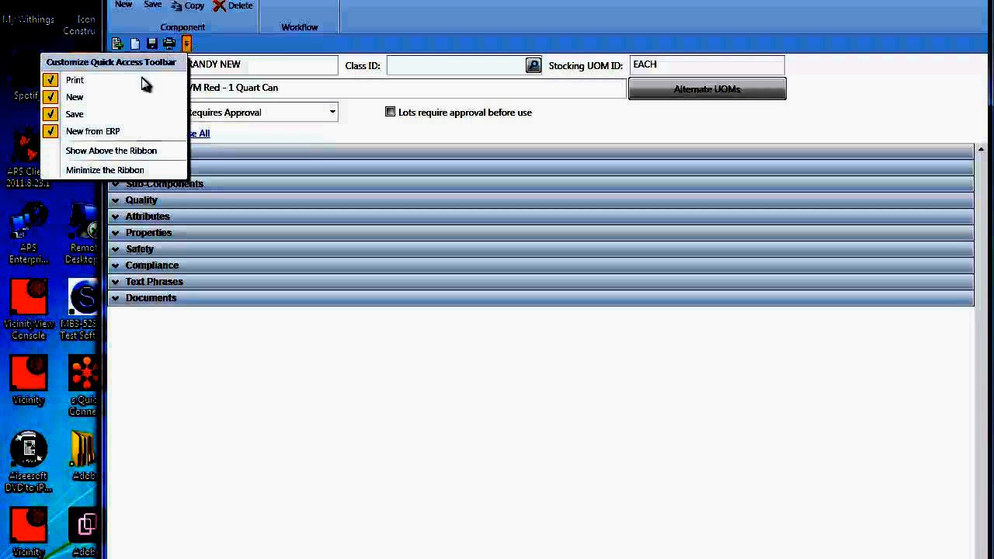
left_click(124, 170)
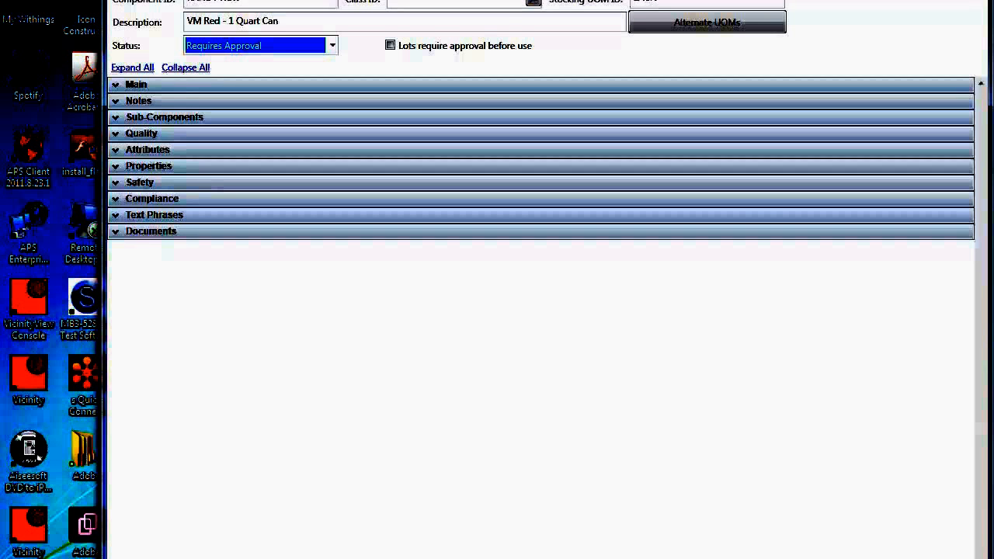
left_click(180, 1)
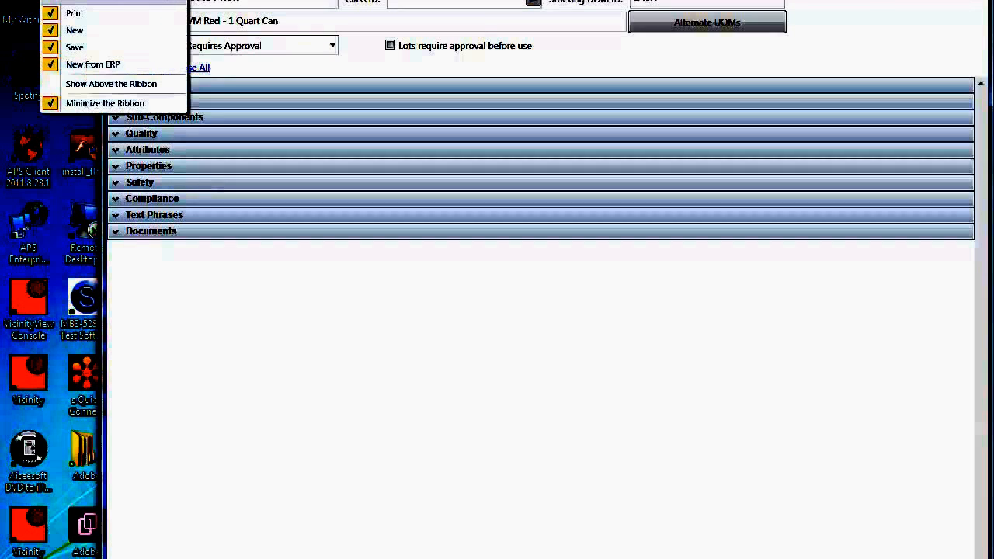
left_click(142, 107)
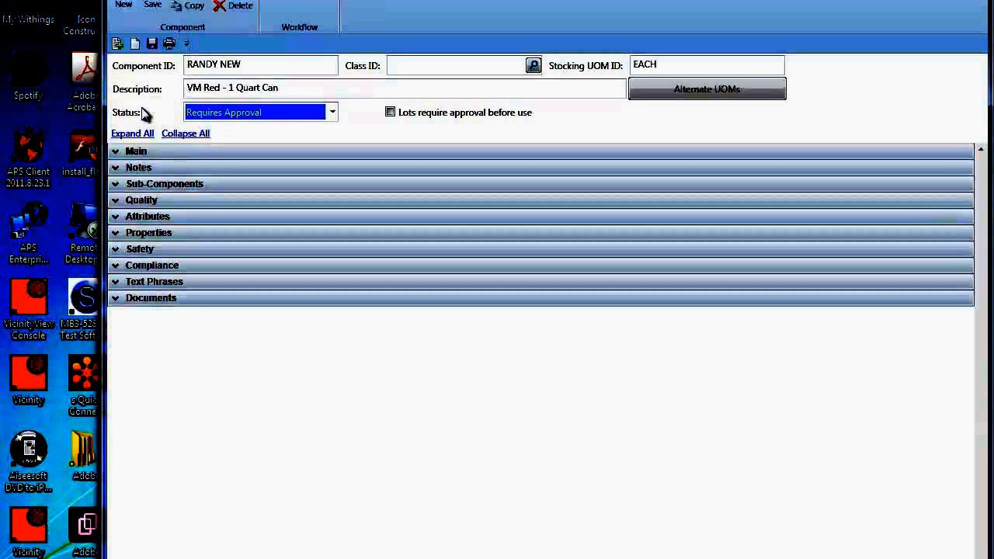
left_click(187, 45)
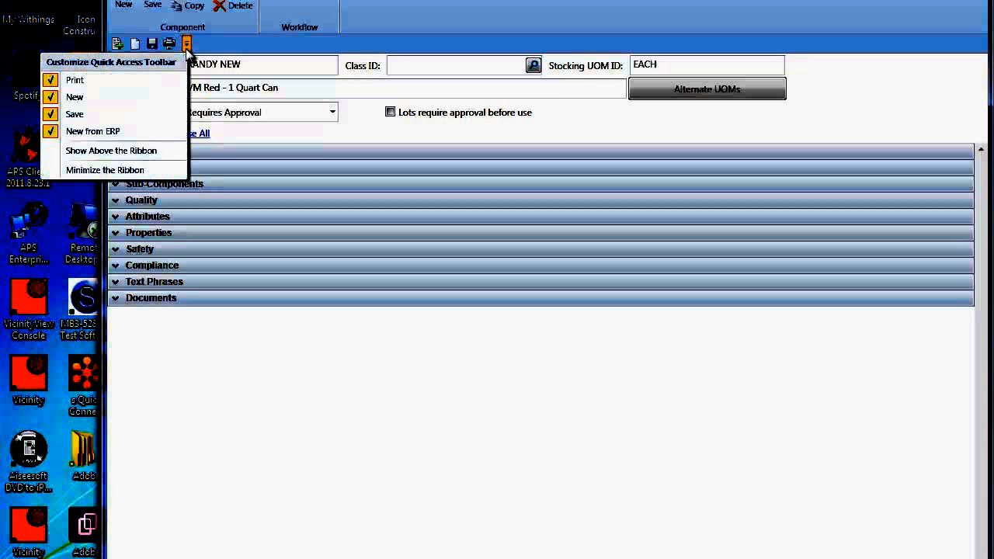
left_click(146, 158)
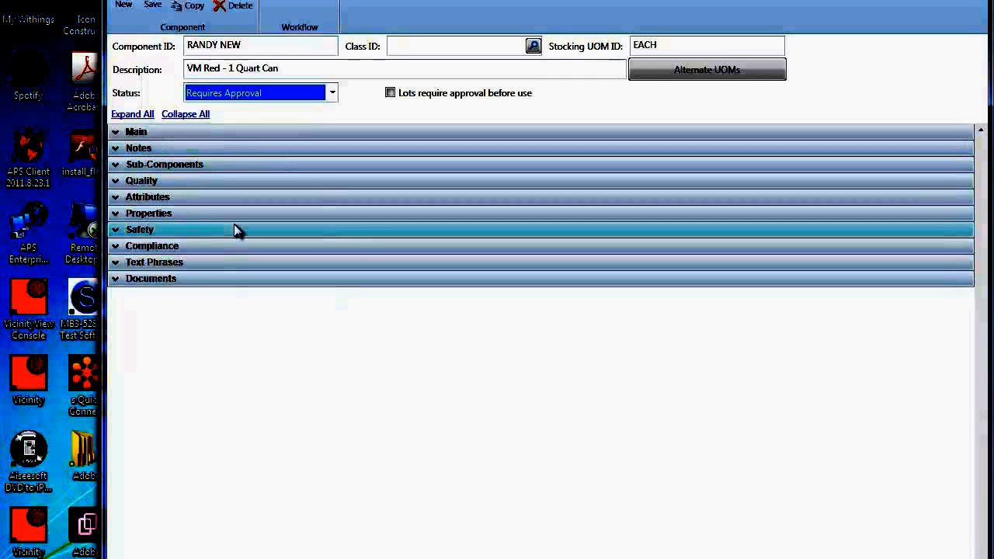
Step: Expand the Main and Sub-Components sections of the component to review their fields, and collapse both again
left_click(118, 133)
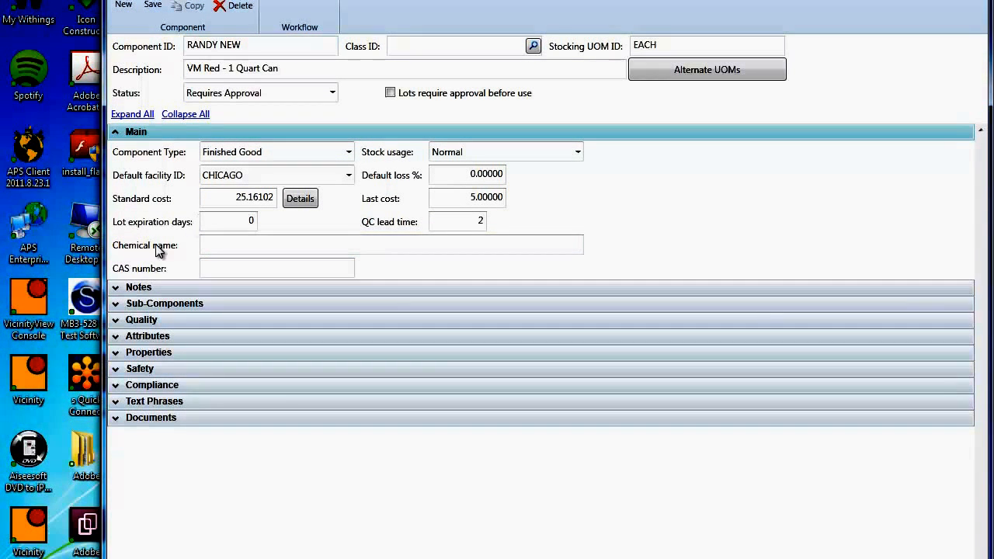
left_click(114, 308)
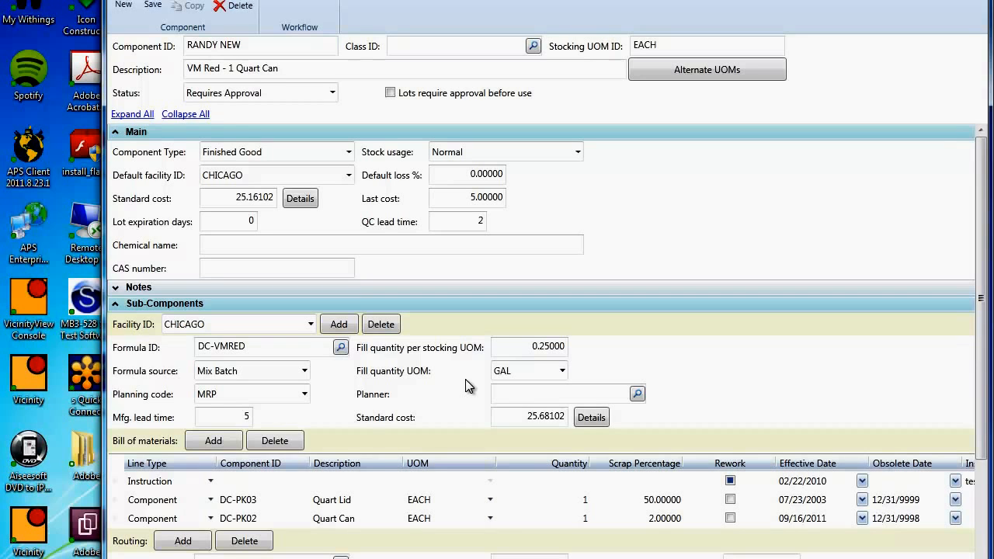
left_click(115, 303)
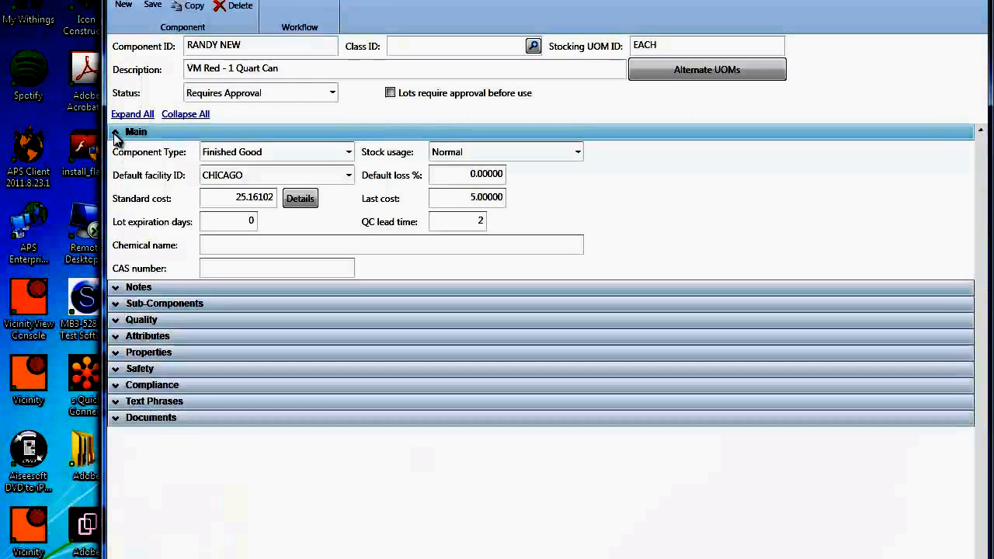
left_click(116, 134)
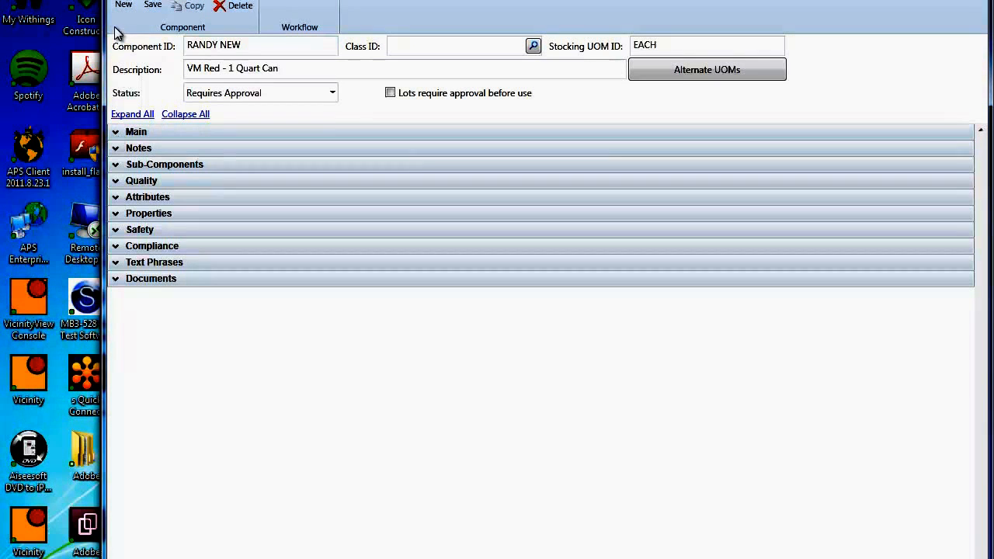
Step: Start a blank component record without saving changes, and set the Component ID lookup to find by description
left_click(122, 5)
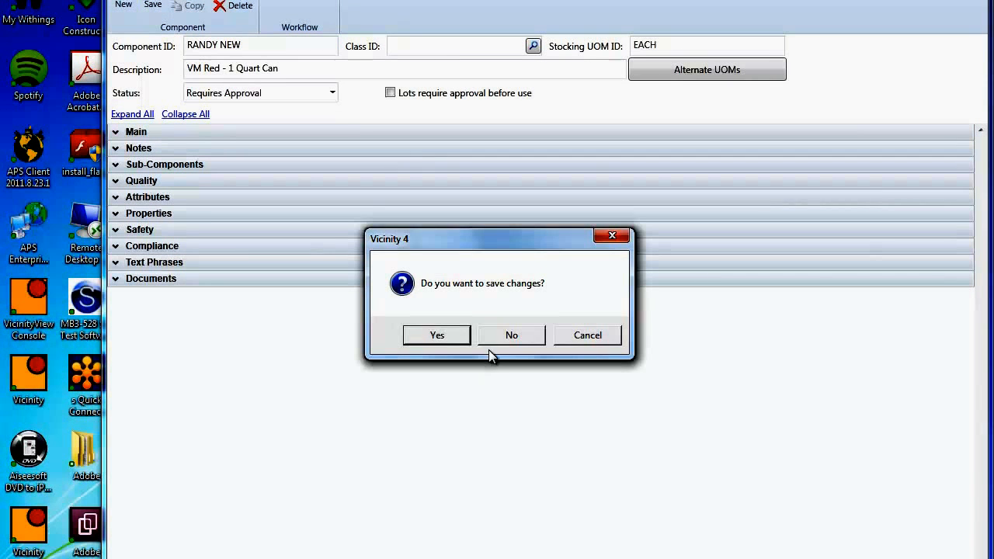
left_click(493, 333)
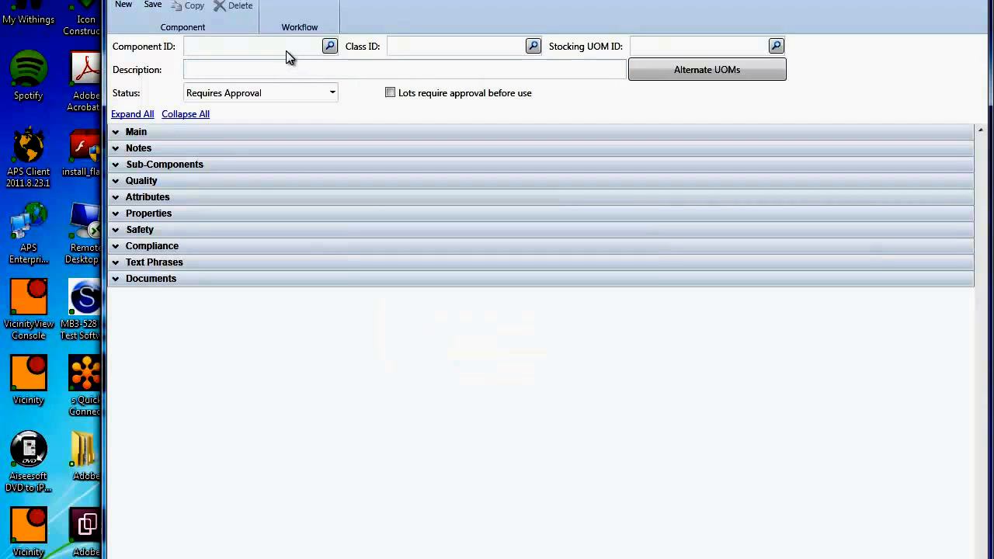
left_click(330, 46)
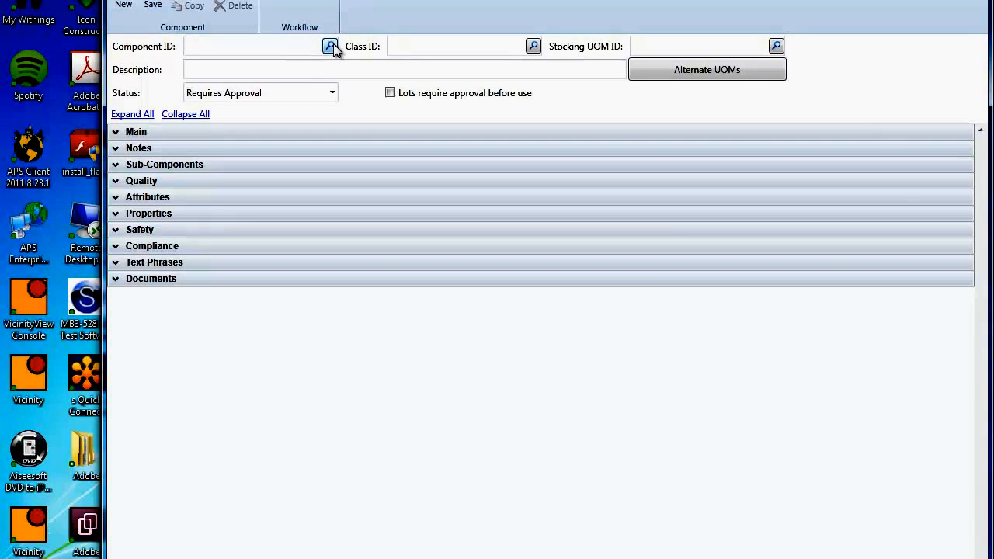
left_click(344, 103)
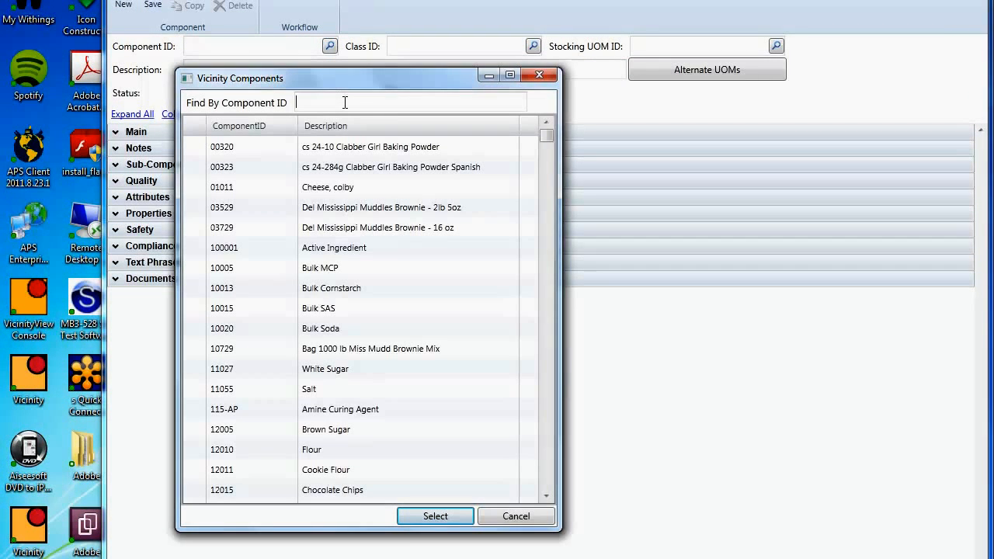
left_click(343, 129)
left_click(358, 127)
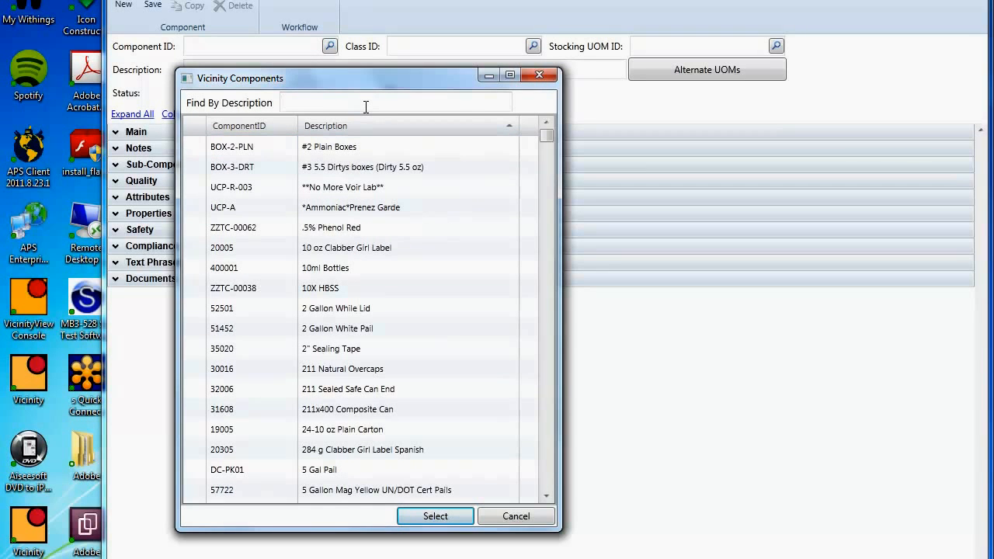
Step: Search the component descriptions for "bottles"
type("bottles")
key("Return")
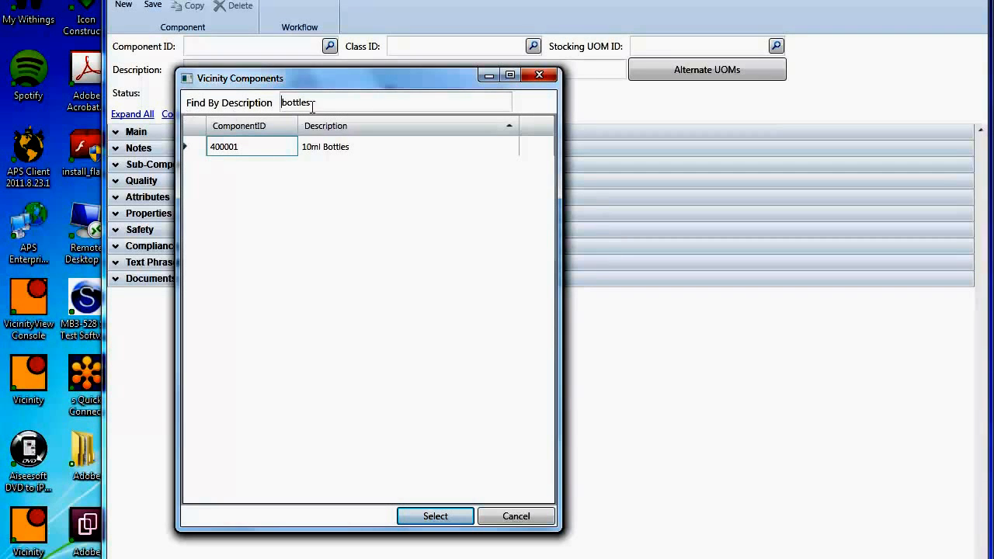
Step: Search the component descriptions for "lid" and load component 52501, 2 Gallon While Lid
left_click_drag(316, 101, 261, 102)
type("lid")
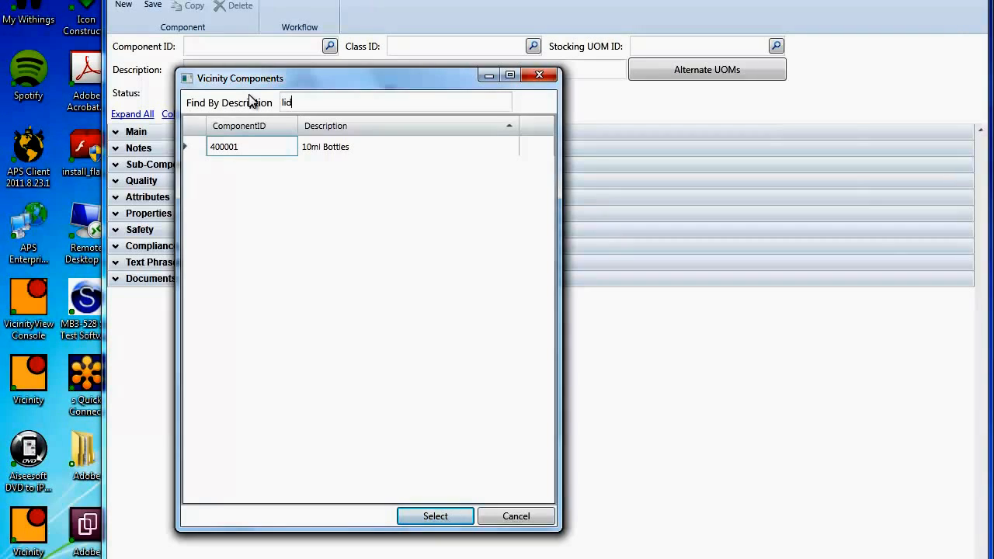
key("Return")
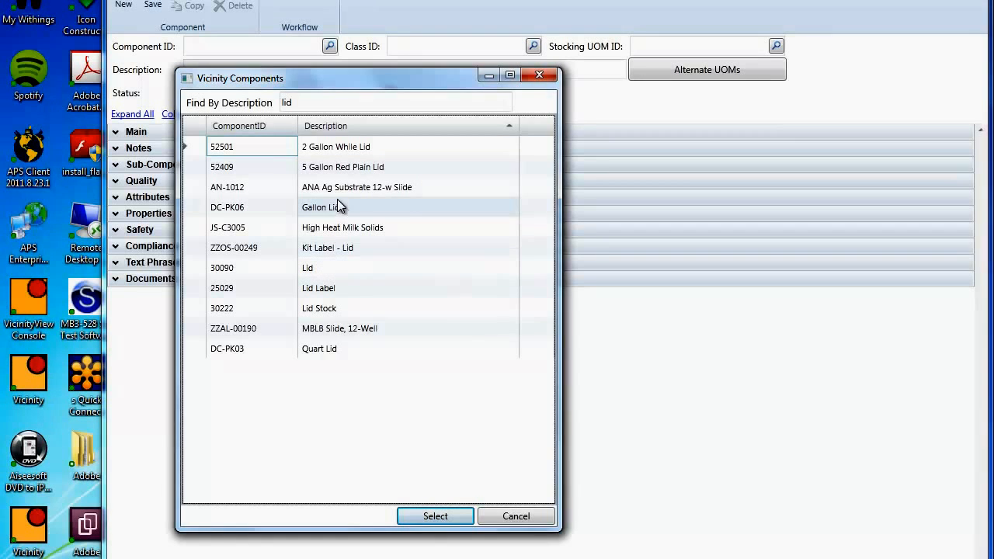
double_click(345, 148)
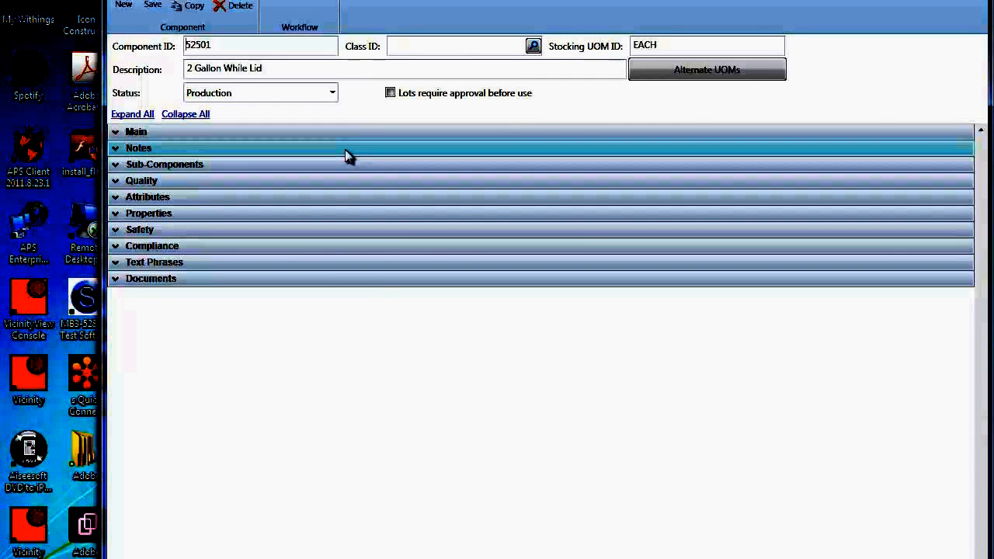
Step: Start a new record, load component DC-FG02 by its ID, and expand its Sub-Components section
left_click(123, 4)
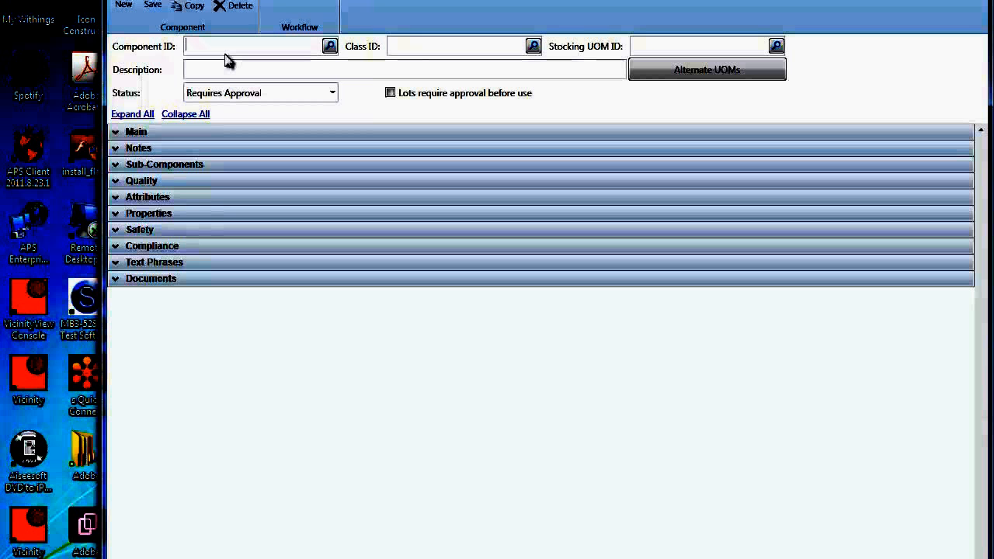
type("DC-FG02")
key("Tab")
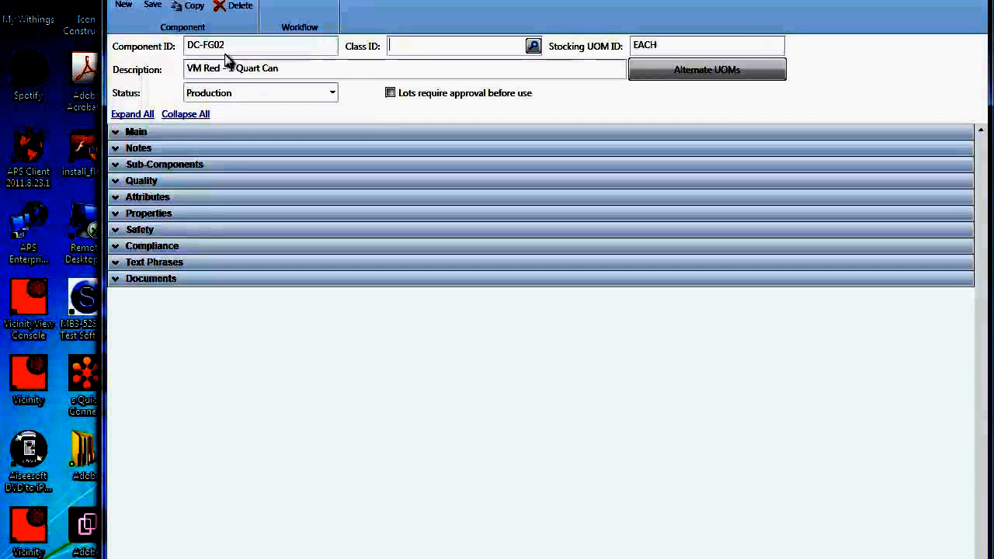
left_click(119, 165)
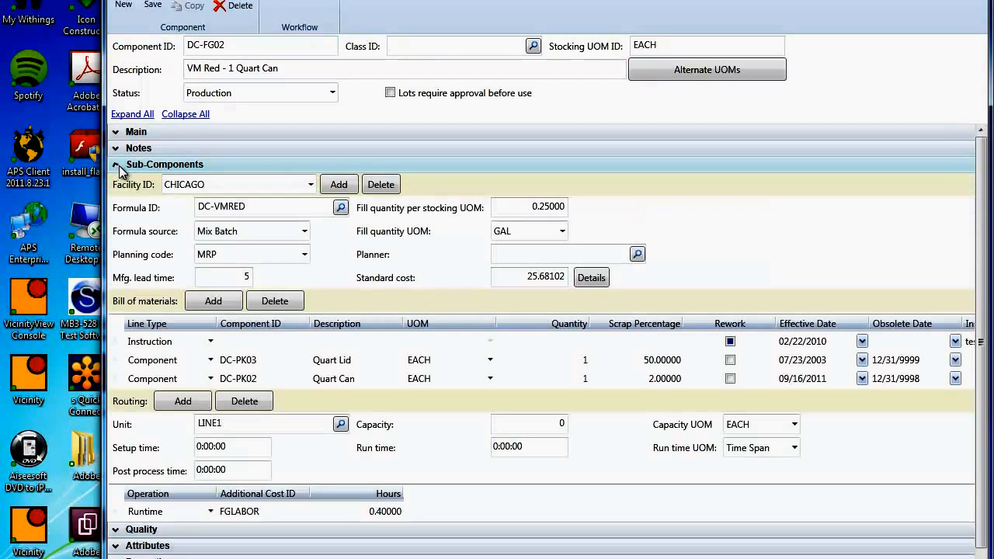
Step: In the Quart Lid line of the bill of materials, look up components matching "LID" and choose DC-PK03
left_click(238, 361)
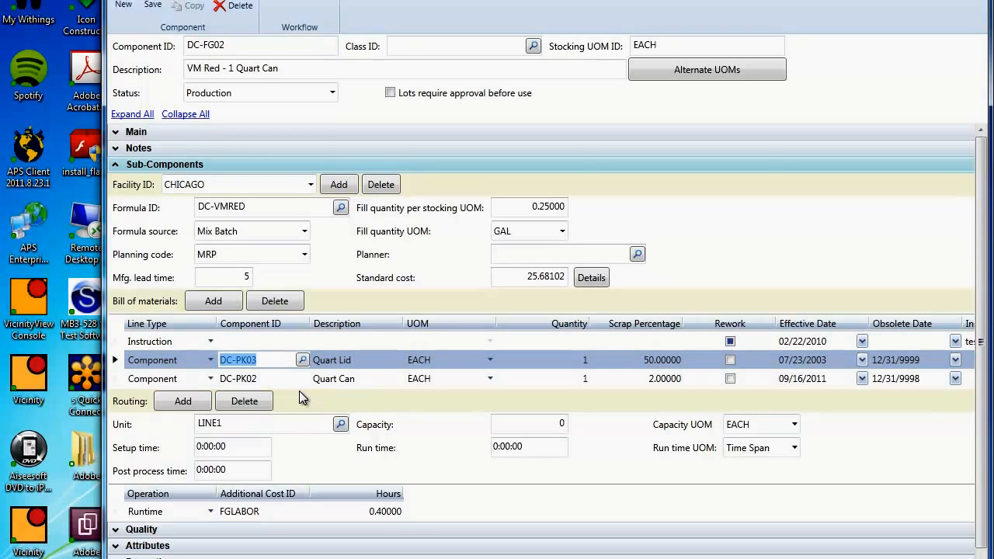
type("LID")
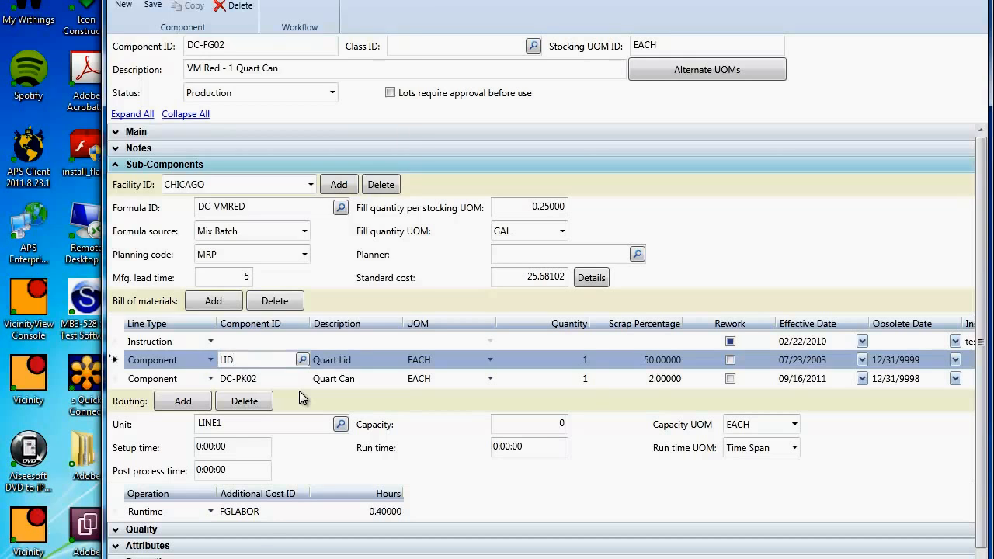
key("Tab")
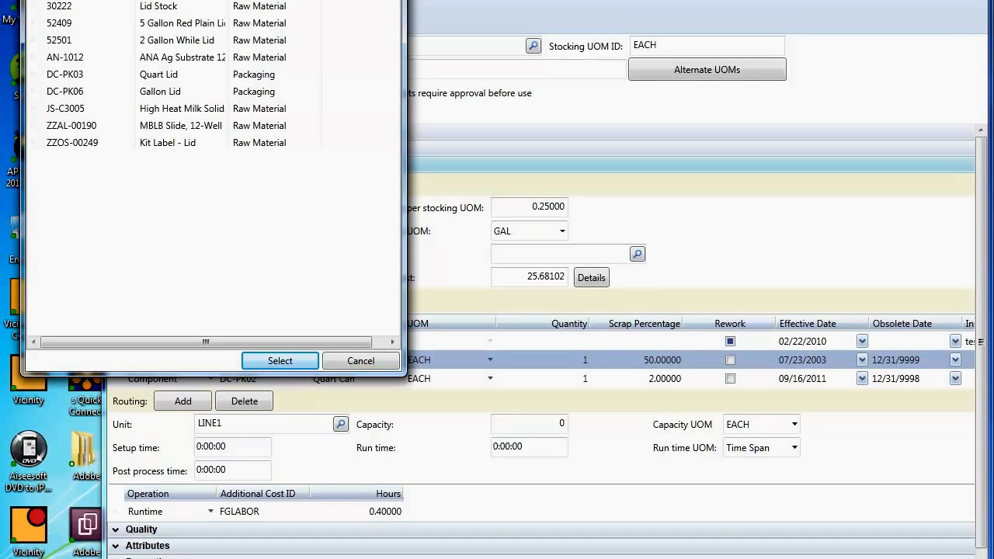
left_click_drag(229, 0, 418, 23)
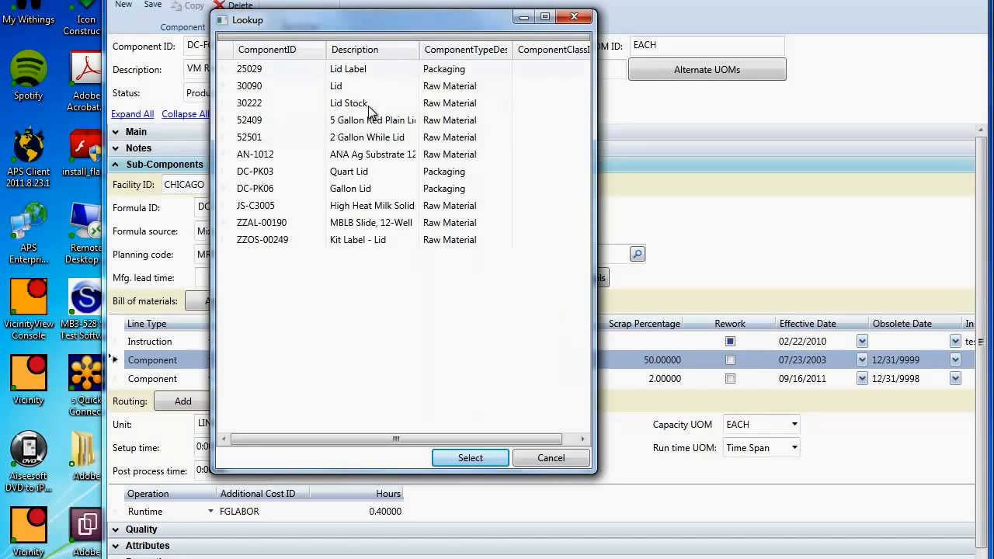
double_click(295, 174)
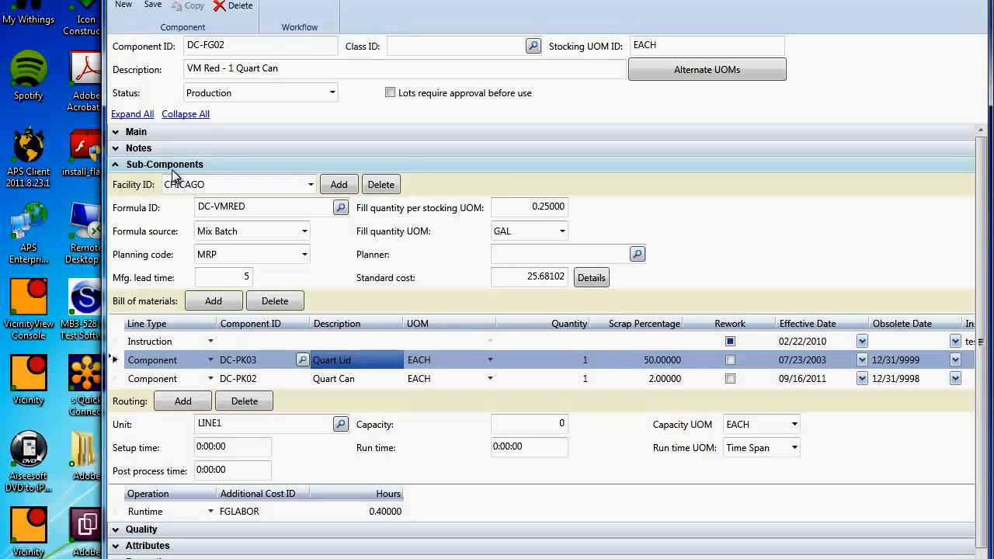
Step: Collapse the Sub-Components section and start a new component record
left_click(116, 164)
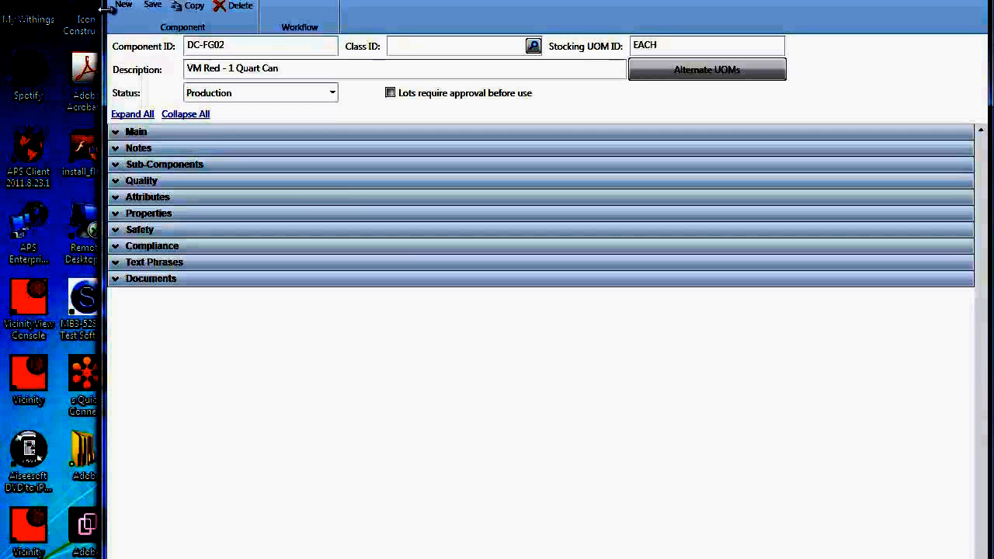
left_click(131, 4)
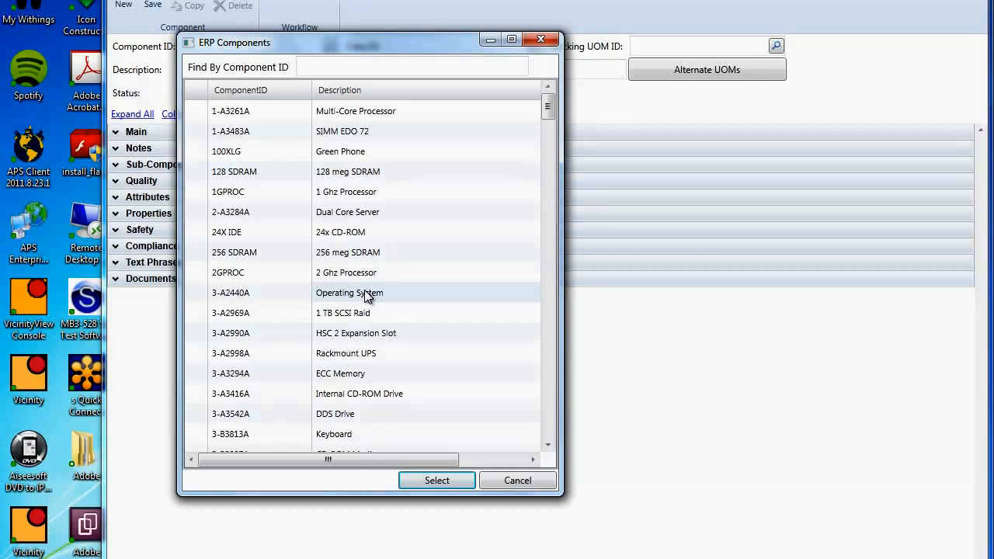
Step: Close the ERP component lookup and enter a component ID consisting of the presenter's first name followed by NEW
left_click(541, 41)
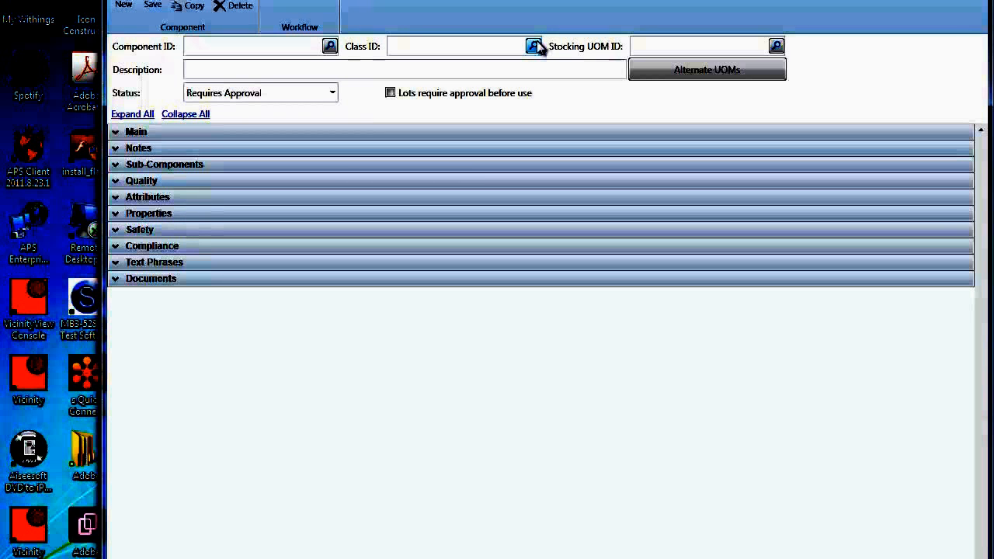
left_click(302, 48)
type("RANDY NEW")
key("Tab")
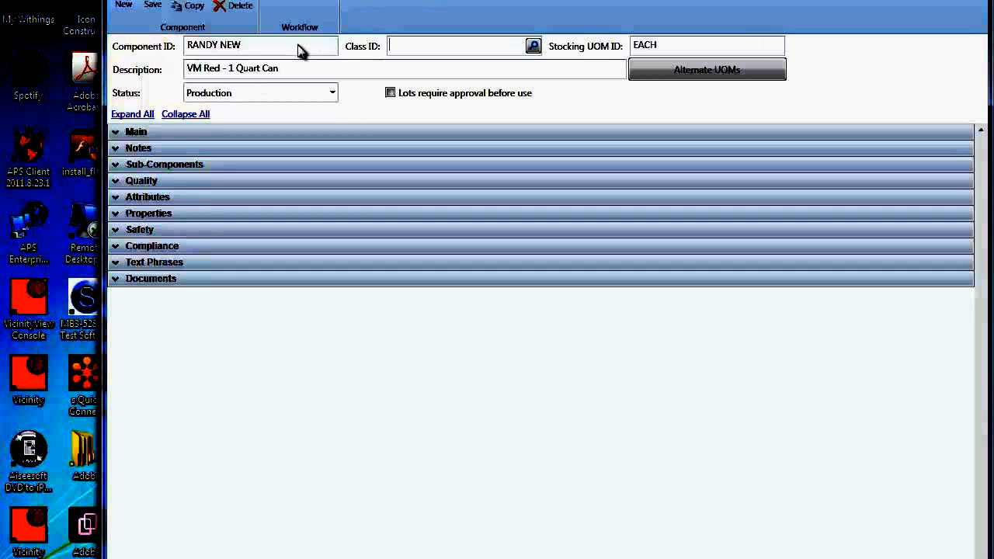
Step: Start a new component record with an ID consisting of the presenter's first name followed by NEW2
left_click(125, 8)
type("RA")
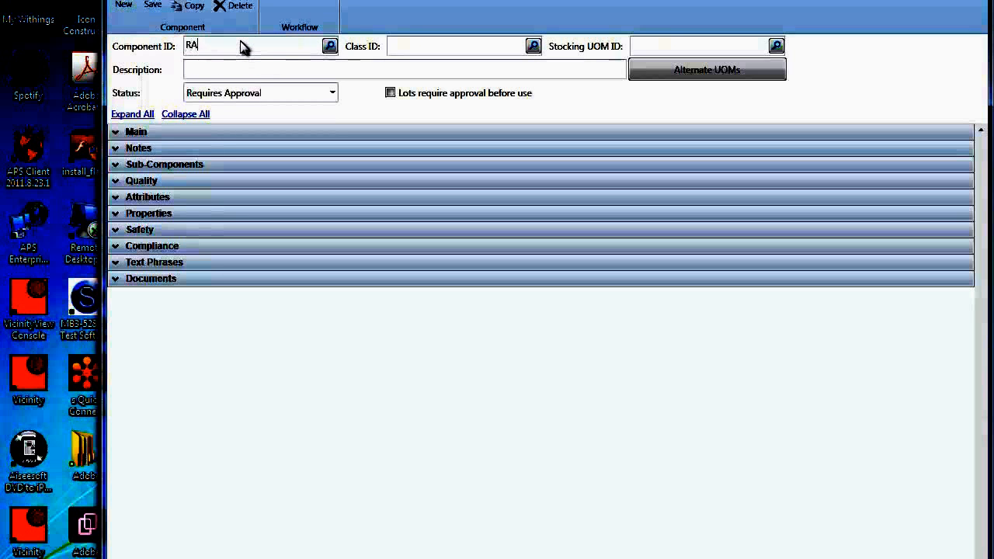
type("NDY NEW2")
key("Tab")
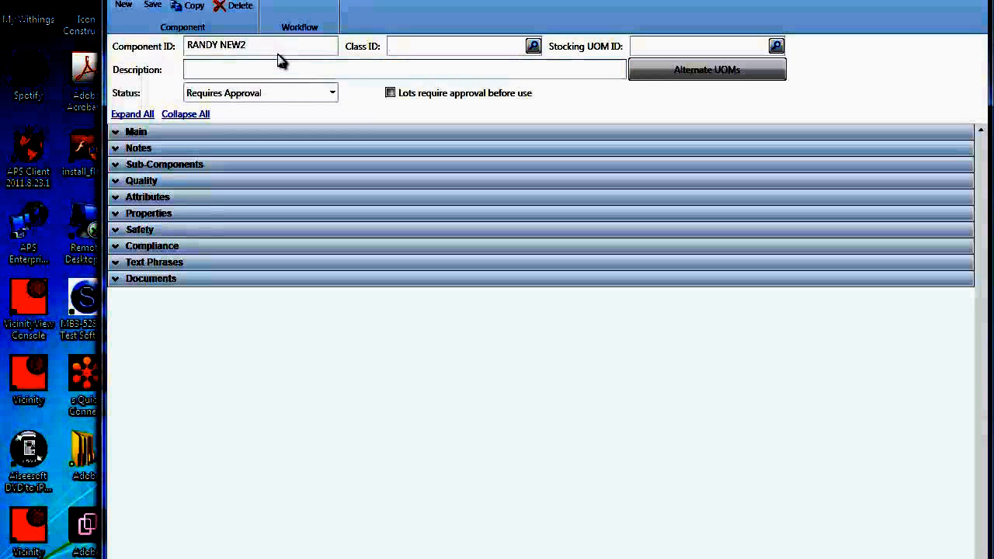
left_click(277, 50)
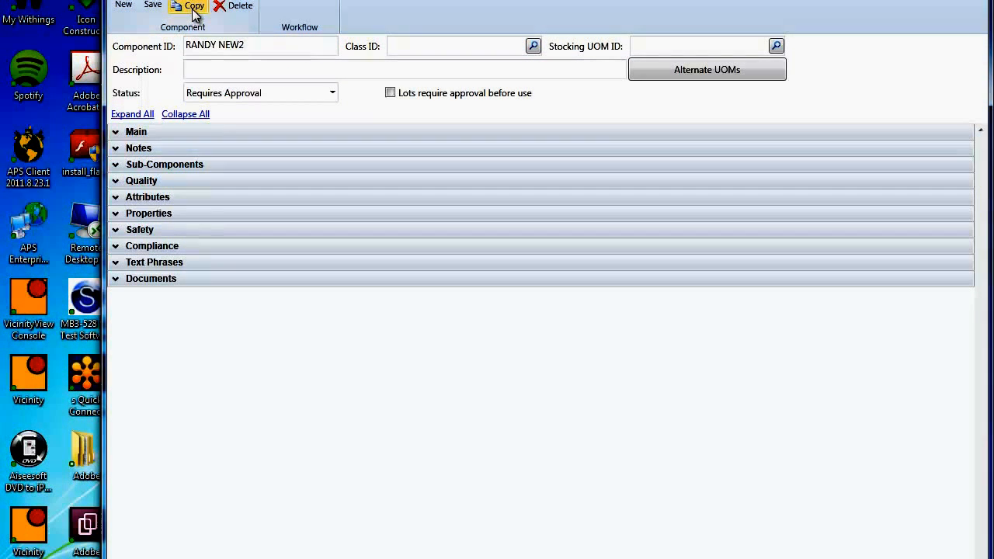
Step: Begin copying into the new component and set DC-FG02 as the component to copy from
left_click(191, 5)
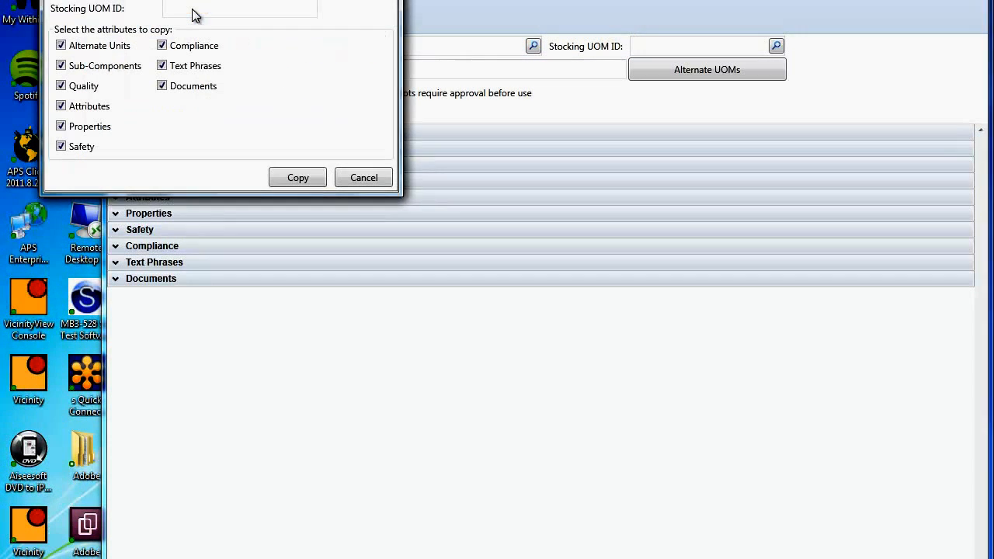
left_click_drag(188, 0, 401, 82)
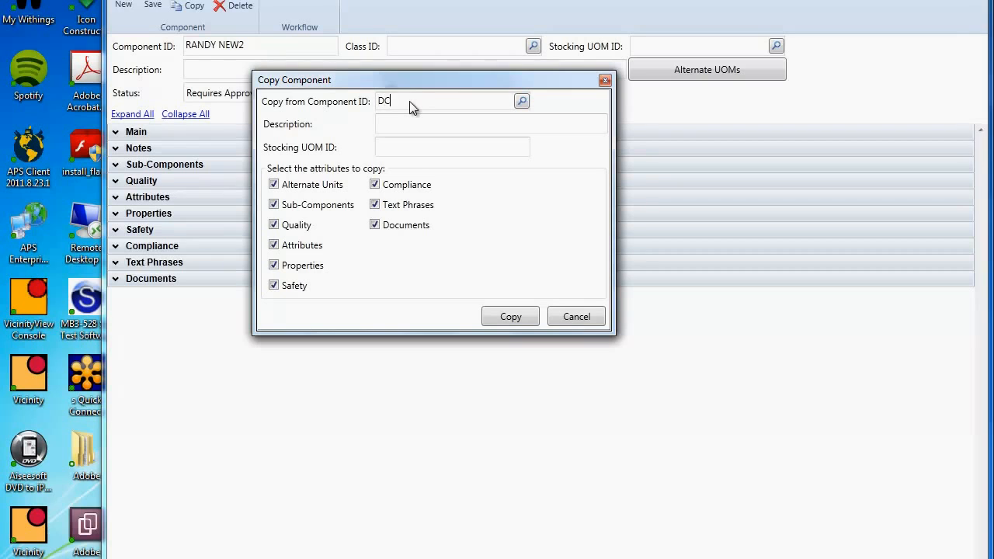
type("02")
key("Tab")
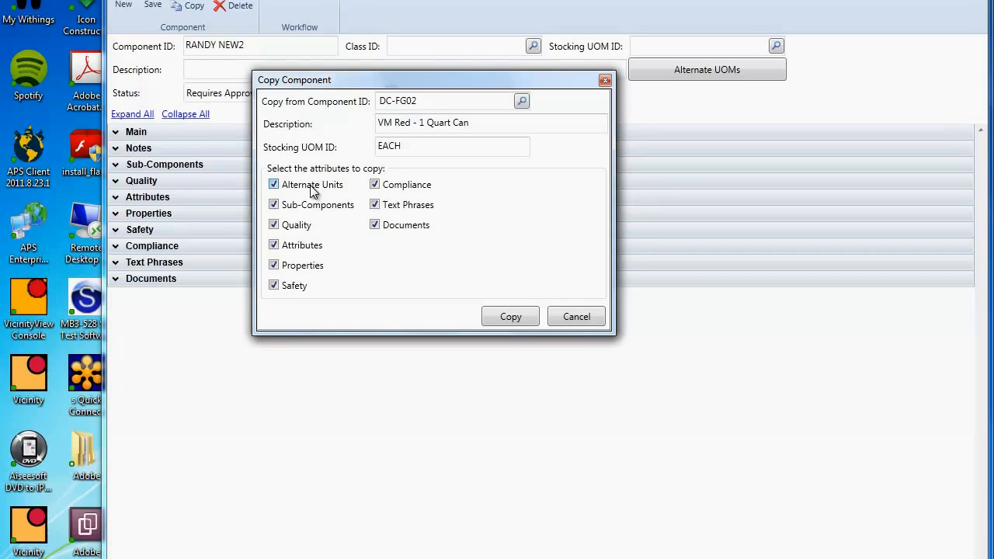
Step: Exclude Quality, Attributes and Properties from the attributes to copy and run the component copy
left_click(274, 225)
left_click(273, 244)
left_click(274, 265)
left_click(497, 313)
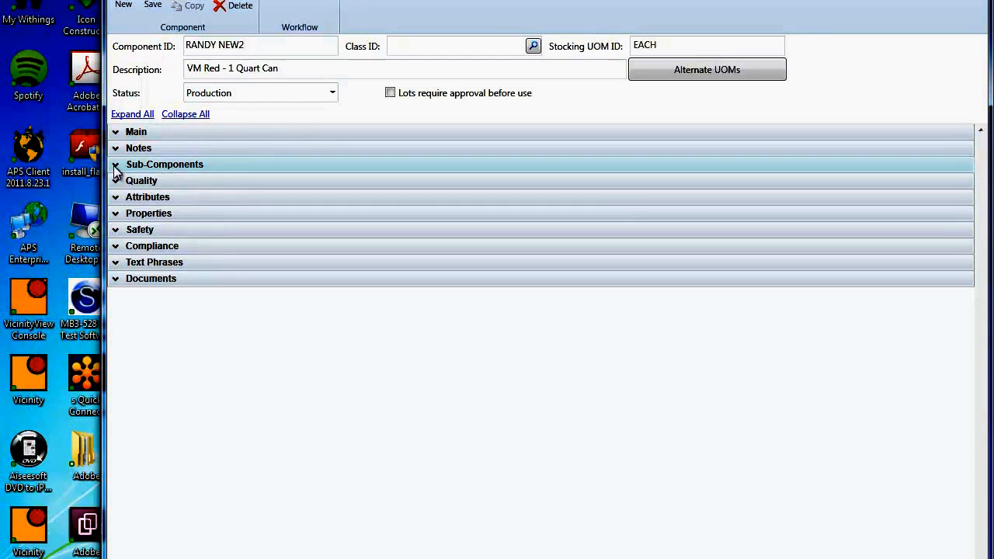
Step: Review the new component's Sub-Components and Quality sections in turn, collapsing each one after checking what was copied
left_click(116, 165)
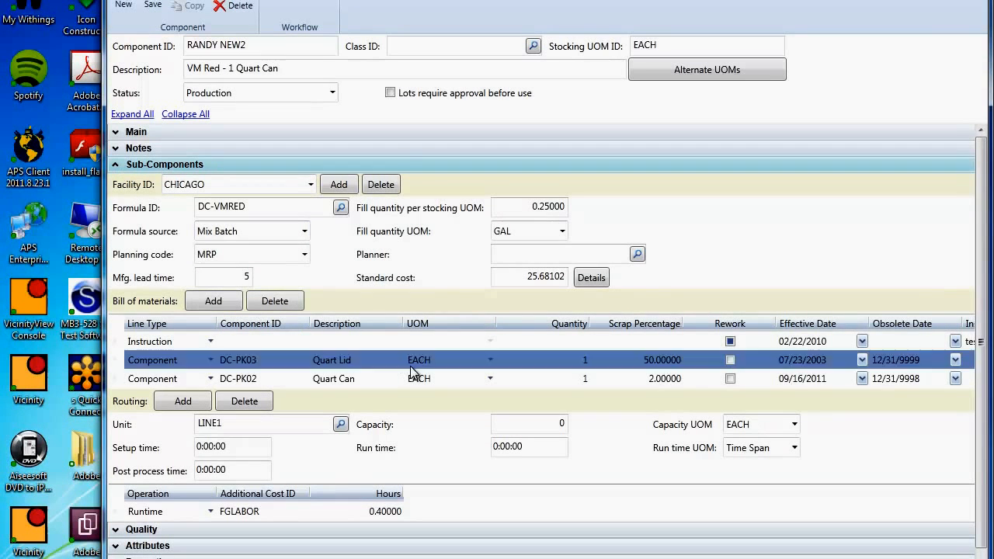
left_click(115, 164)
left_click(115, 180)
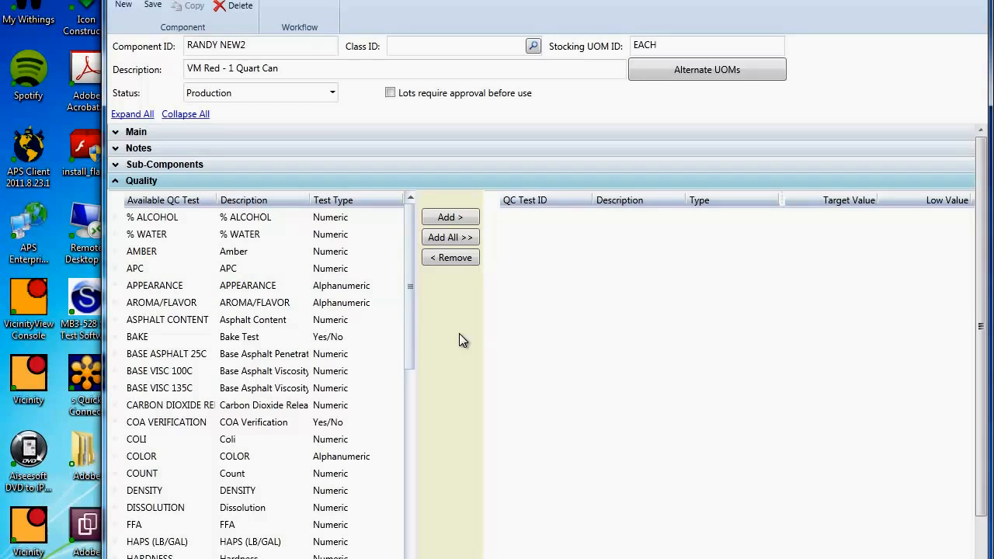
left_click(115, 181)
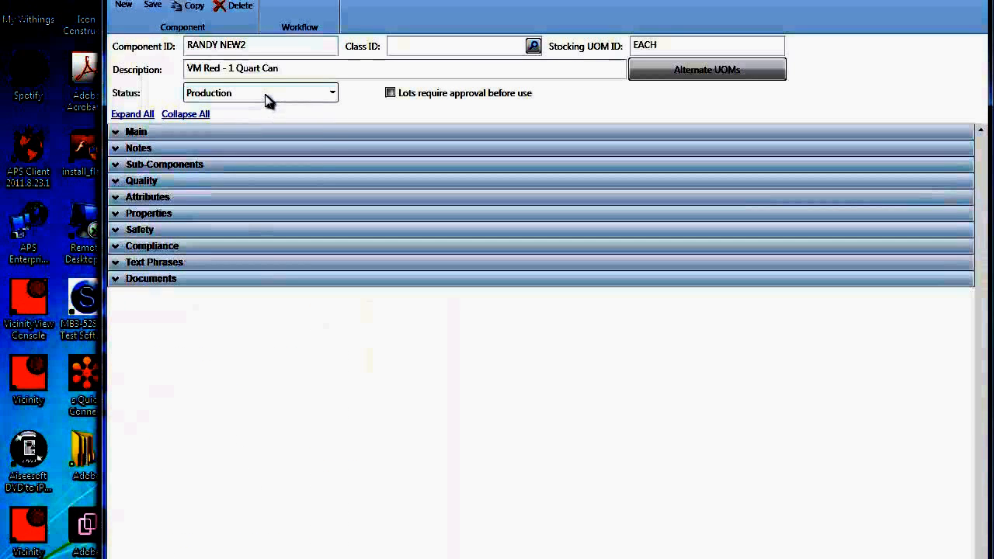
Step: Choose Production as the new component's status and open its workflow
left_click(266, 96)
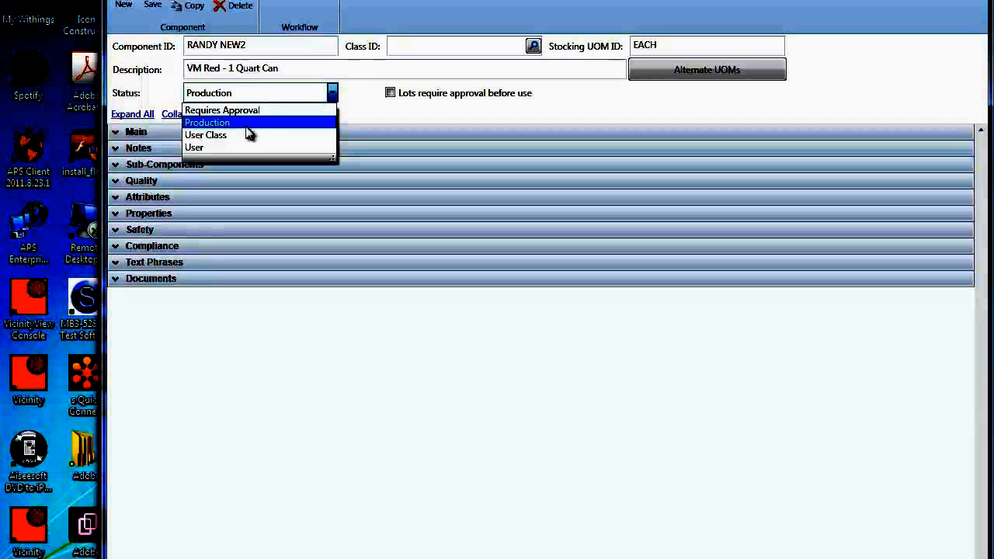
left_click(249, 124)
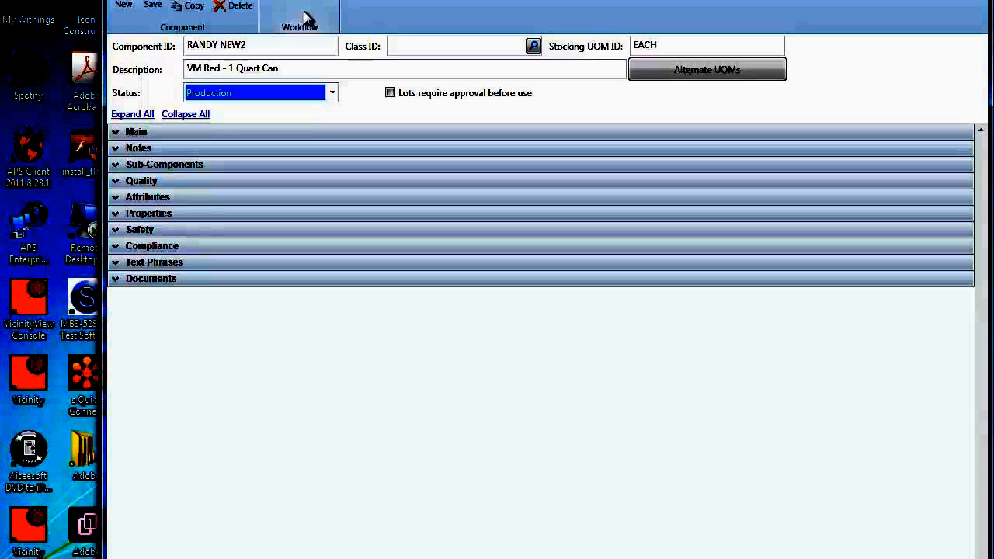
left_click(305, 17)
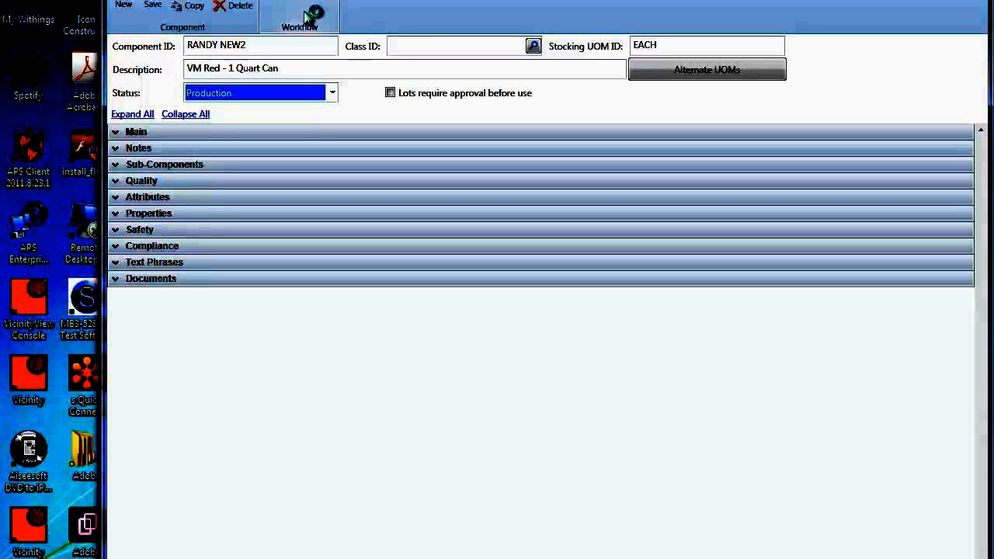